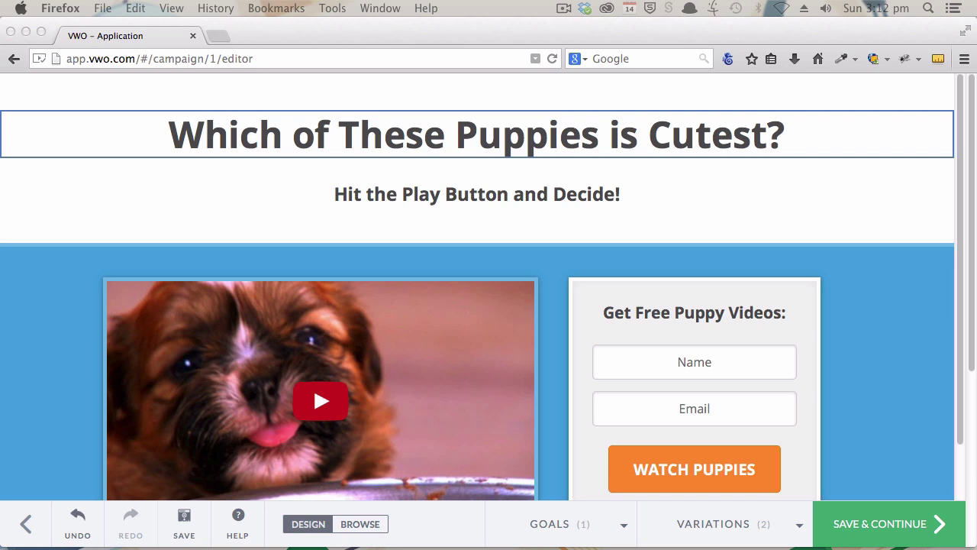
- Set the background colour of the blue section behind the video and form to light grey #dddddd
key("super+Tab")
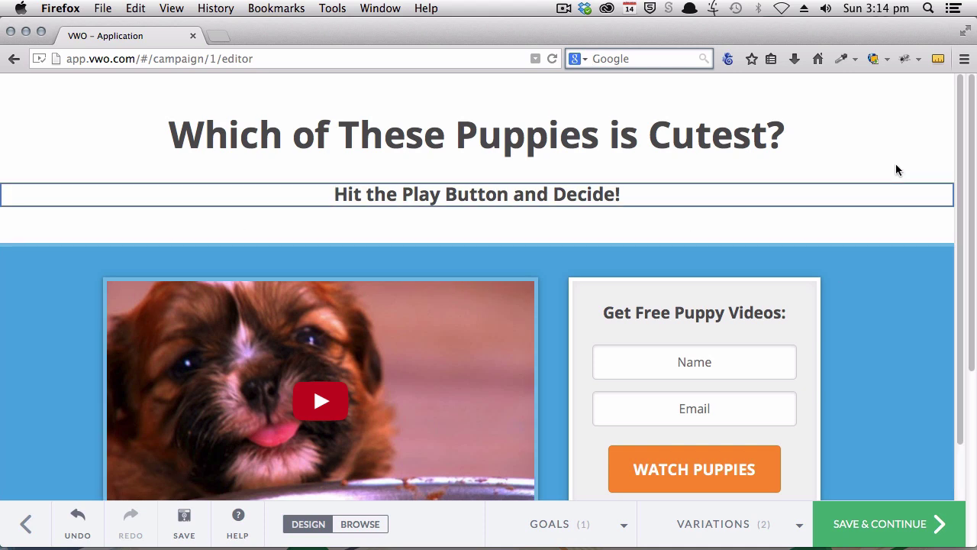
scroll(896, 167, "down", 2)
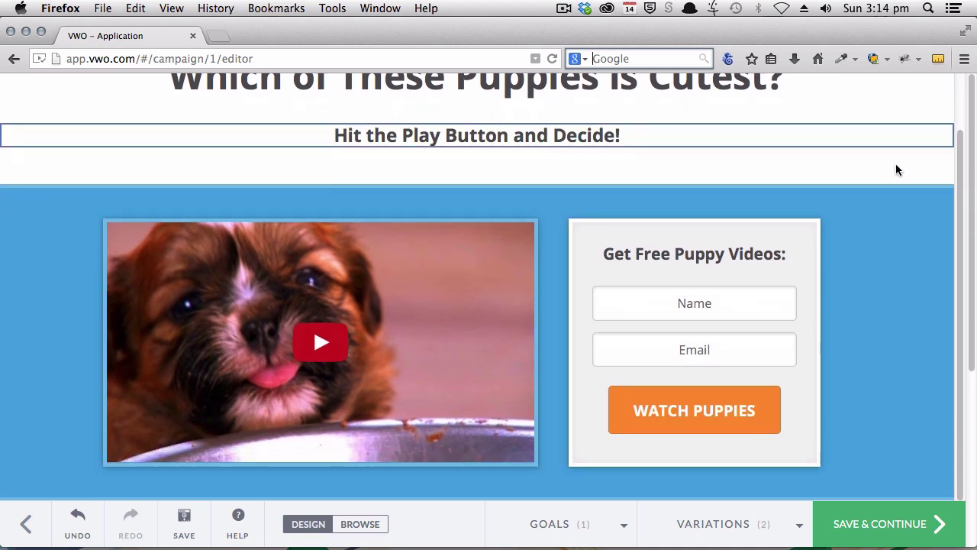
left_click(872, 269)
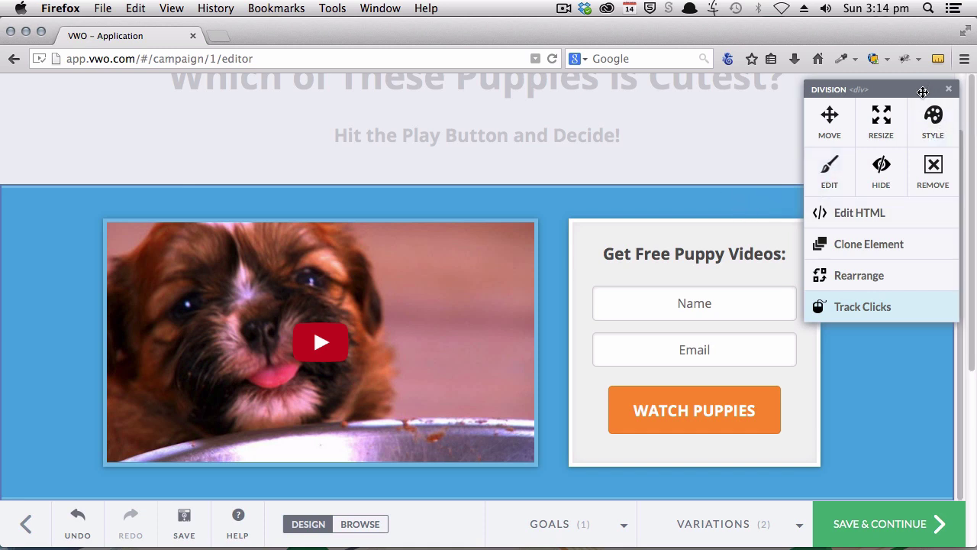
left_click(933, 121)
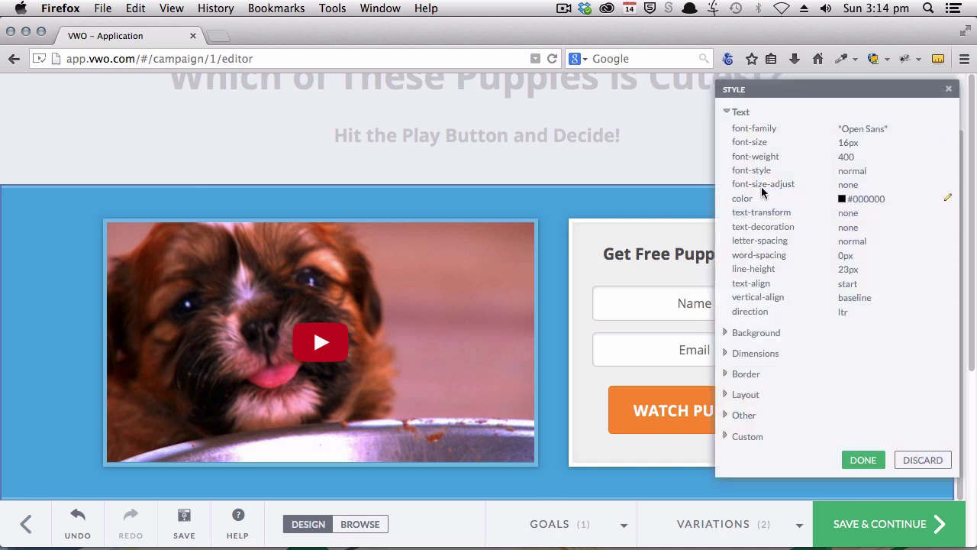
left_click(759, 333)
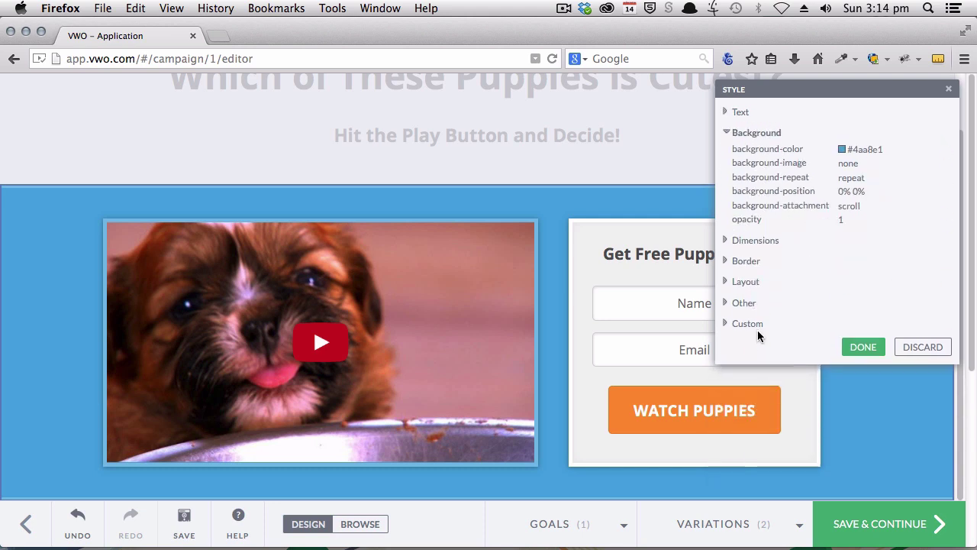
left_click(865, 150)
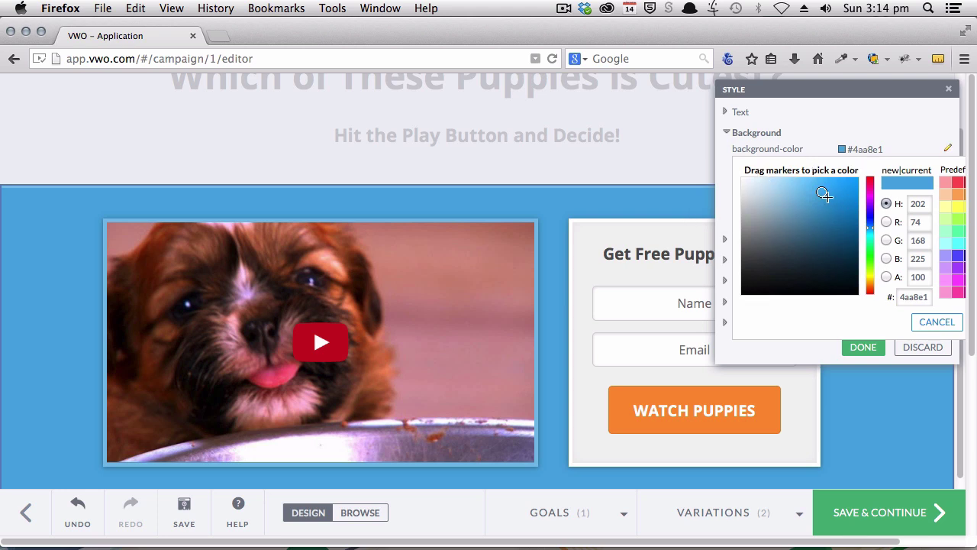
left_click_drag(821, 192, 739, 195)
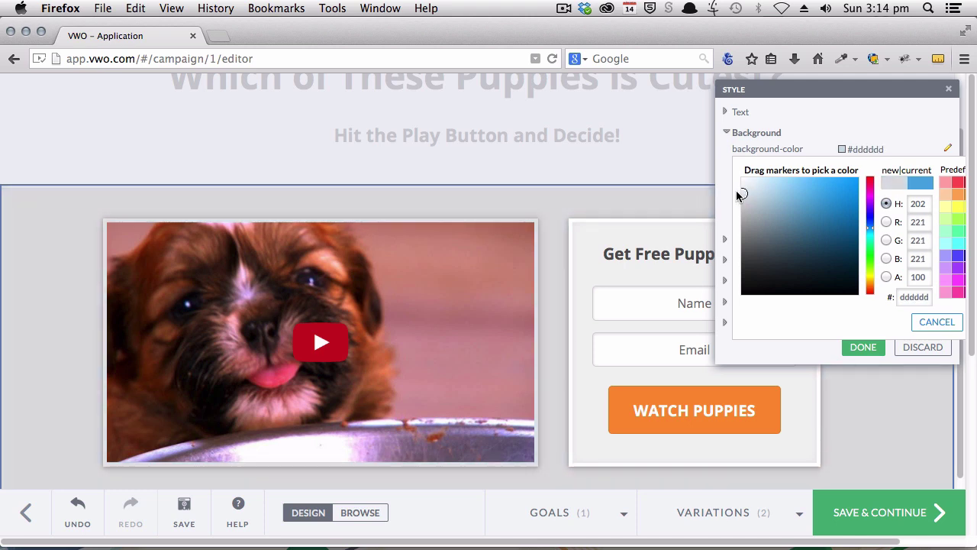
left_click(863, 349)
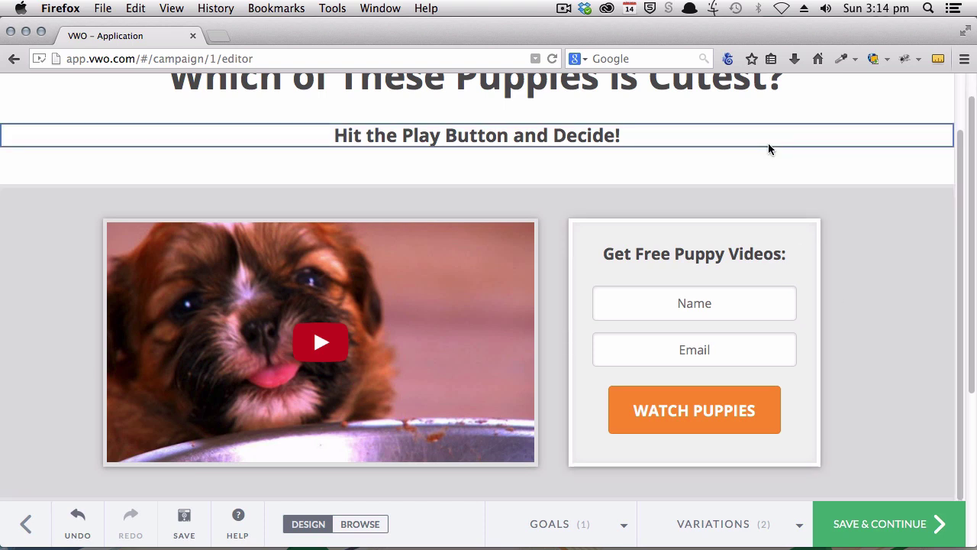
key("super+shift+2")
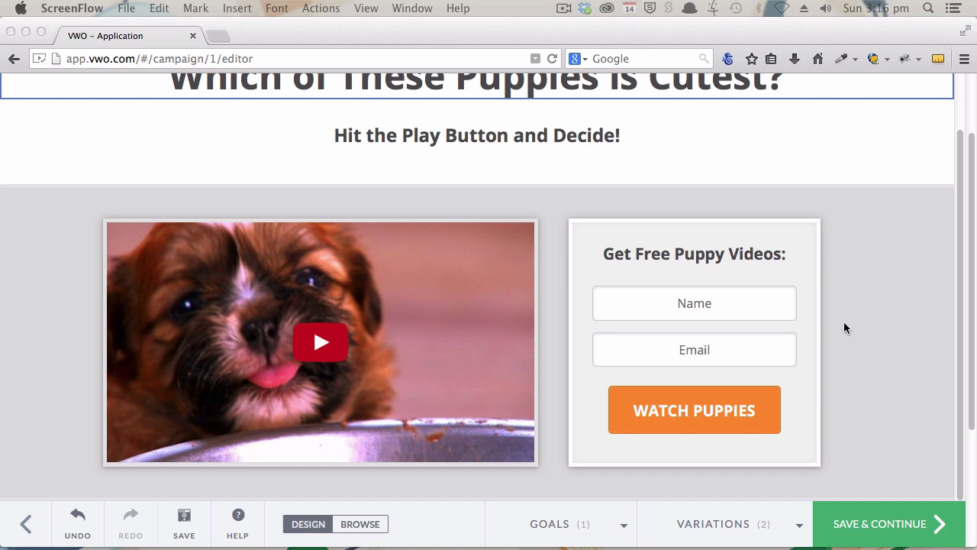
- Change the page headline's text to "Choose the Cutest Puppy!"
scroll(767, 309, "up", 2)
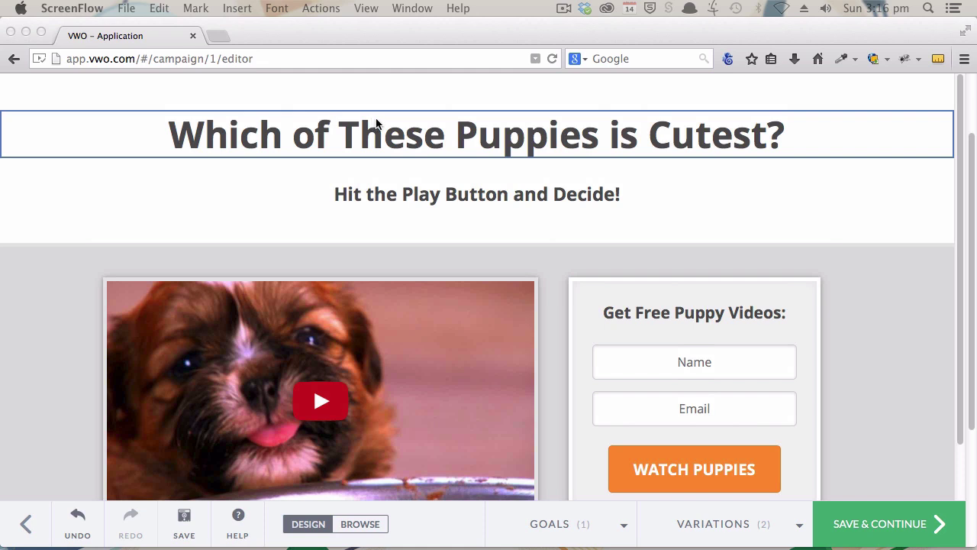
left_click(389, 140)
left_click(418, 142)
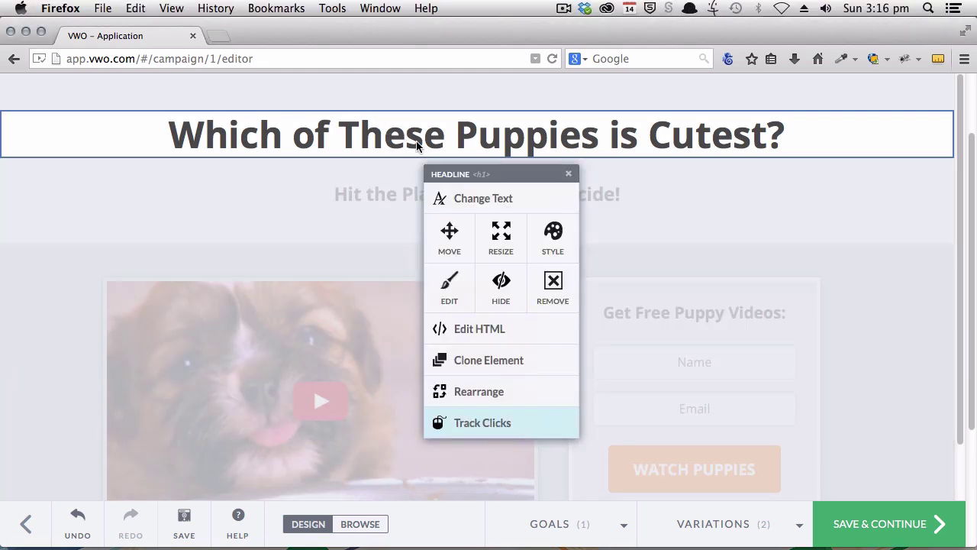
left_click(480, 200)
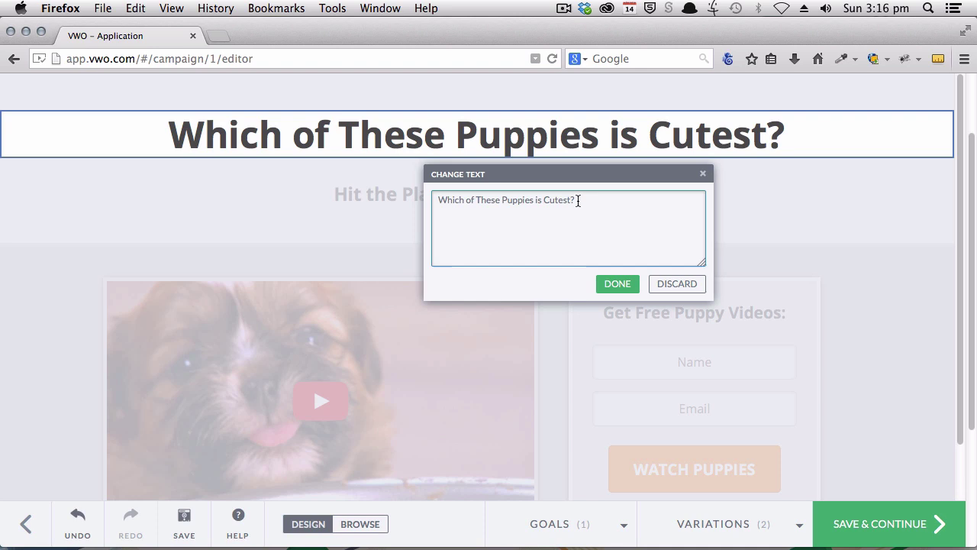
left_click_drag(639, 199, 251, 245)
type("Ch")
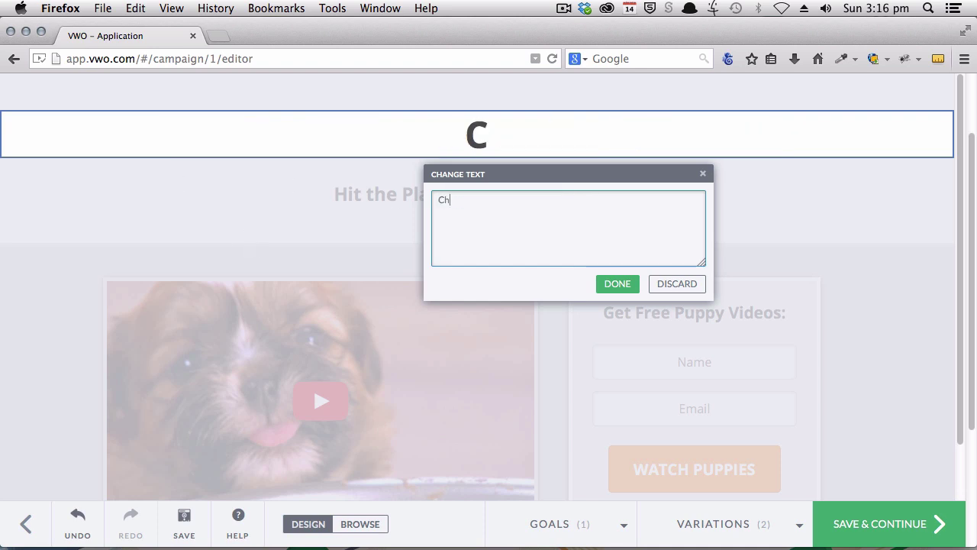
type("oose the Cutse")
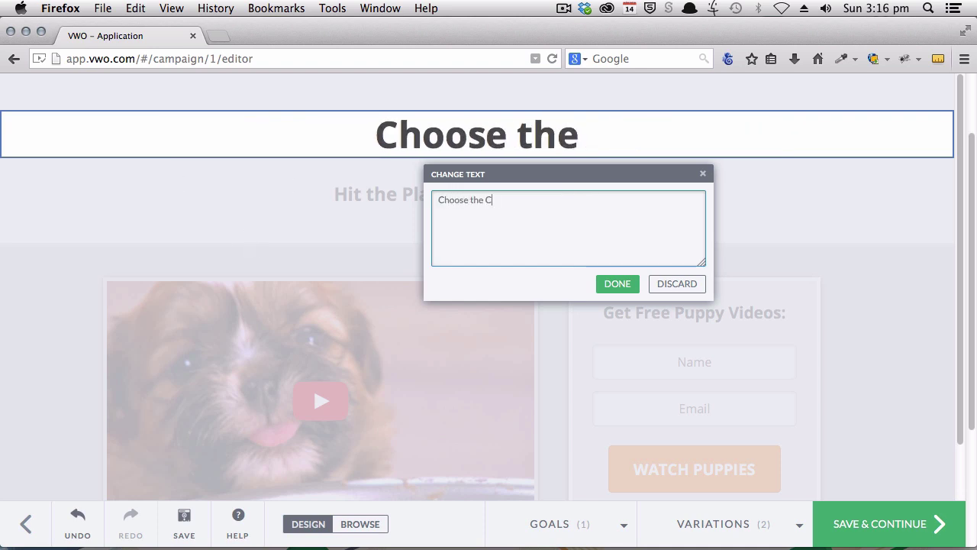
key("BackSpace")
key("BackSpace")
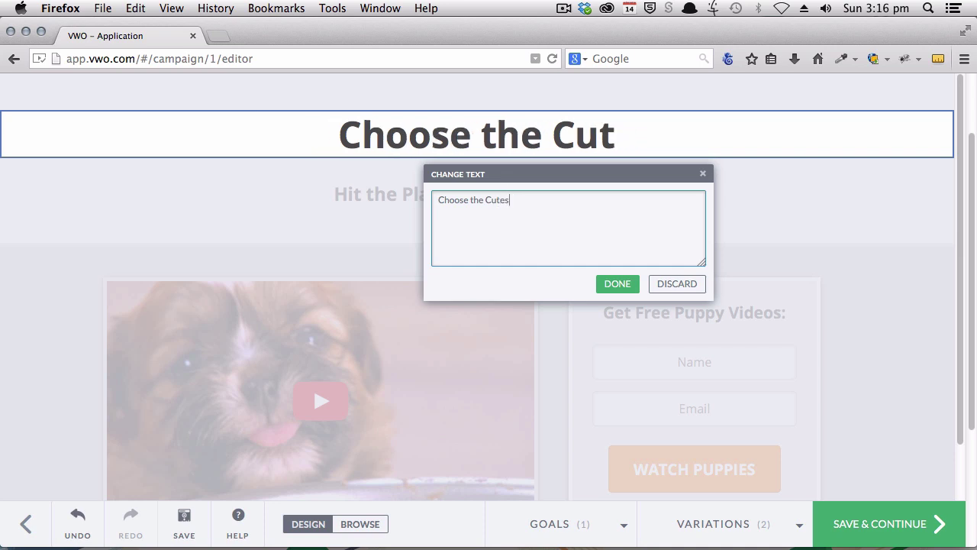
type("est Puppy")
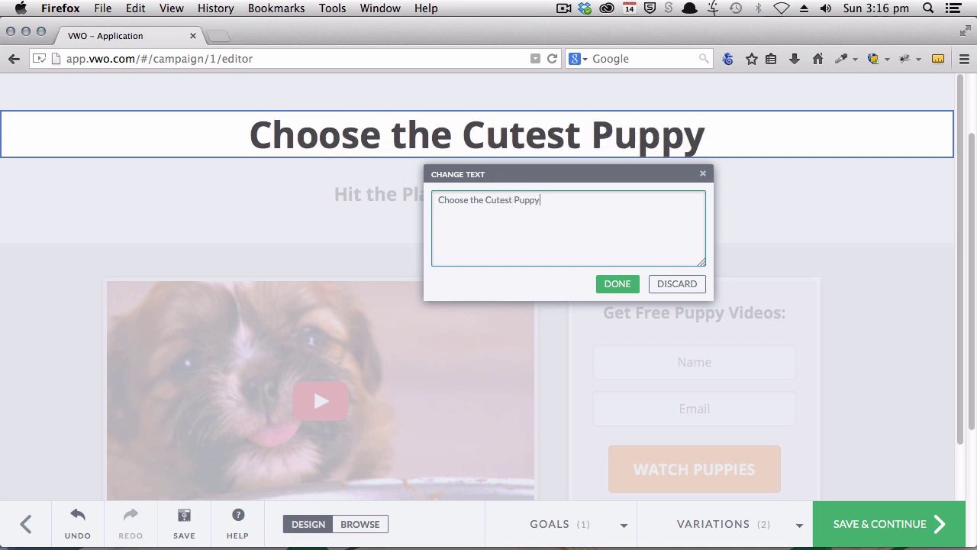
type("!")
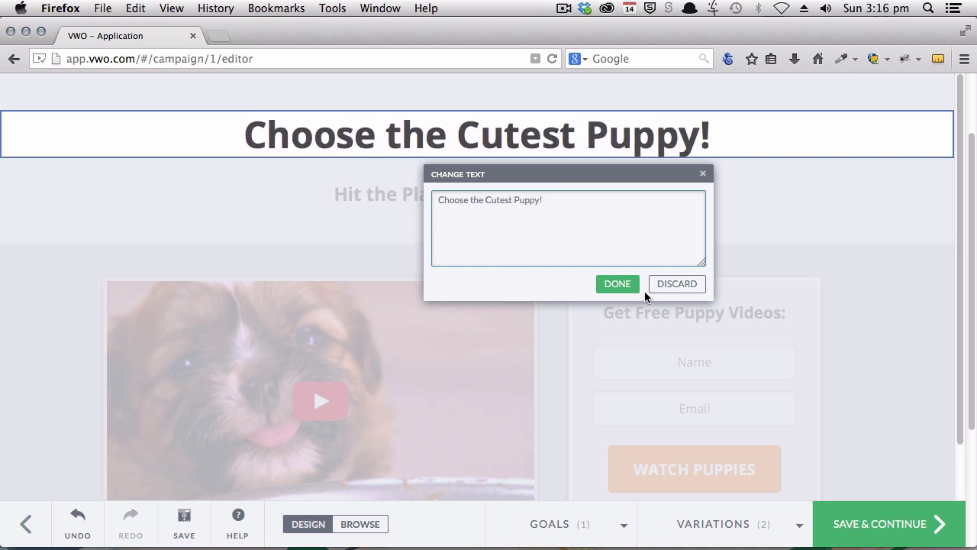
left_click(630, 286)
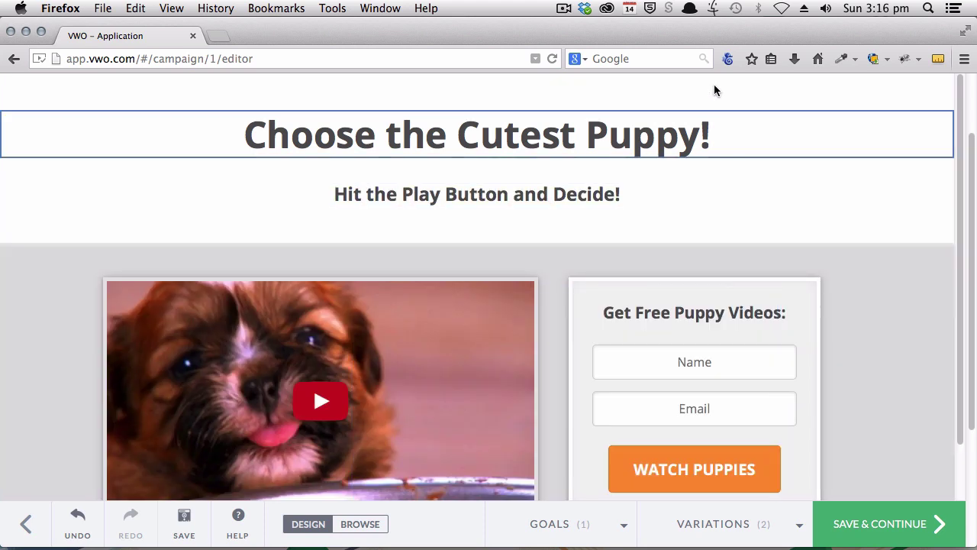
- Set the background colour of the WATCH PUPPIES form button to red #f70008
scroll(897, 288, "down", 2)
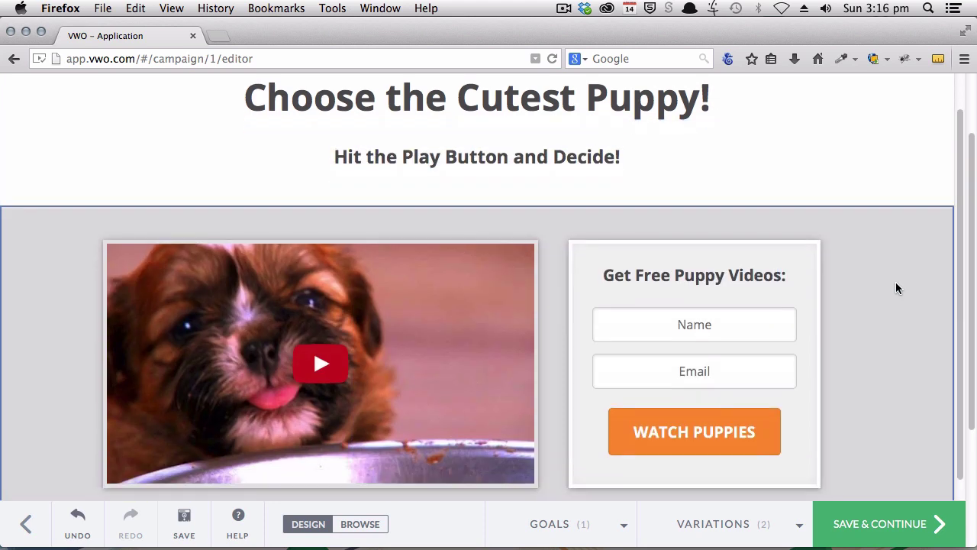
scroll(897, 288, "down", 1)
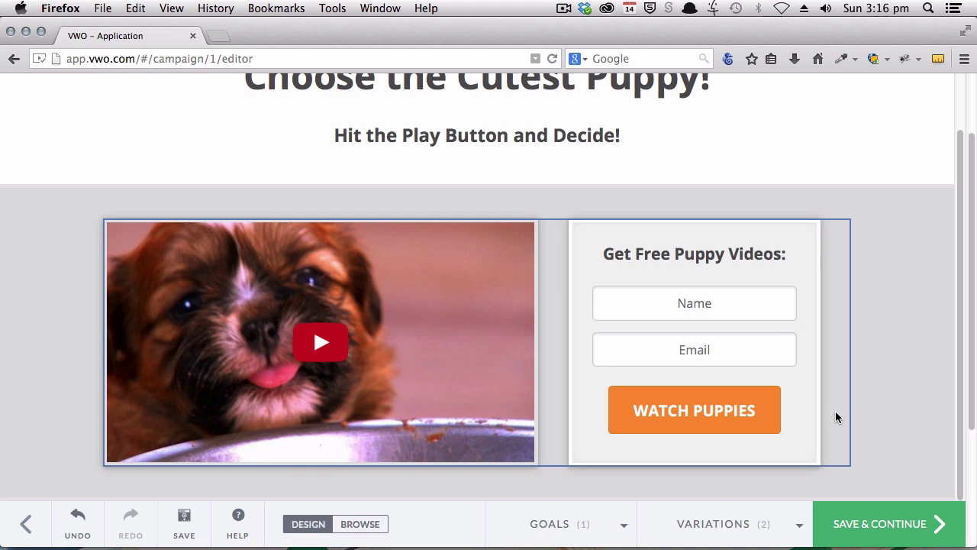
left_click(780, 413)
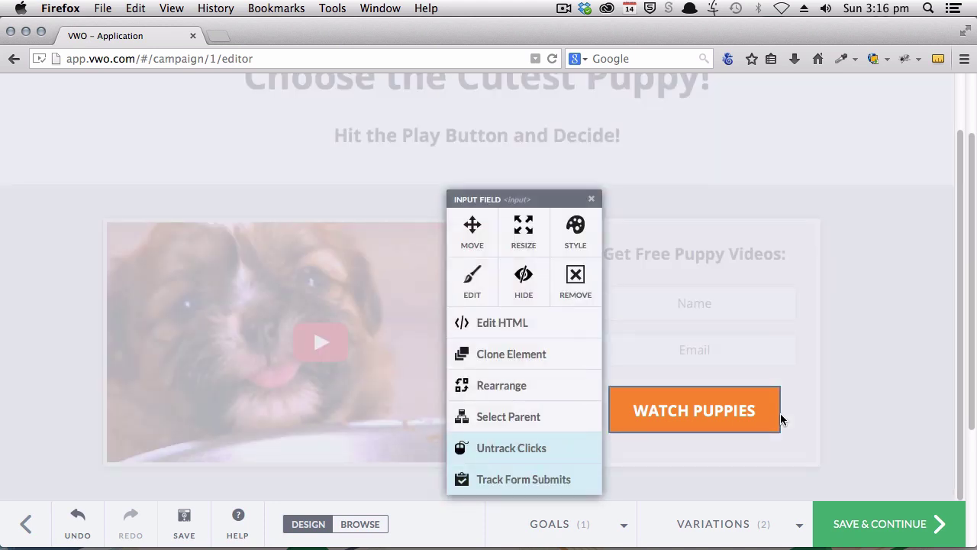
left_click(577, 230)
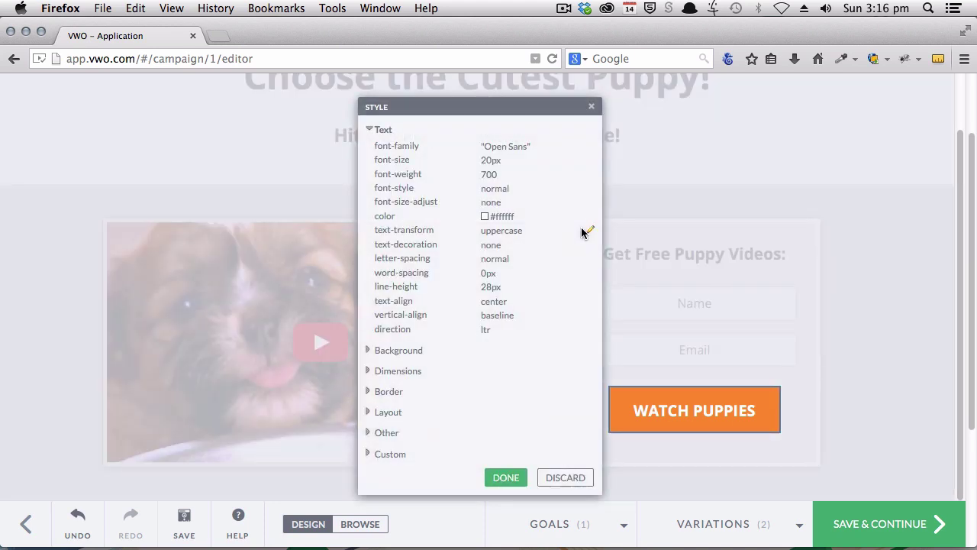
left_click(410, 351)
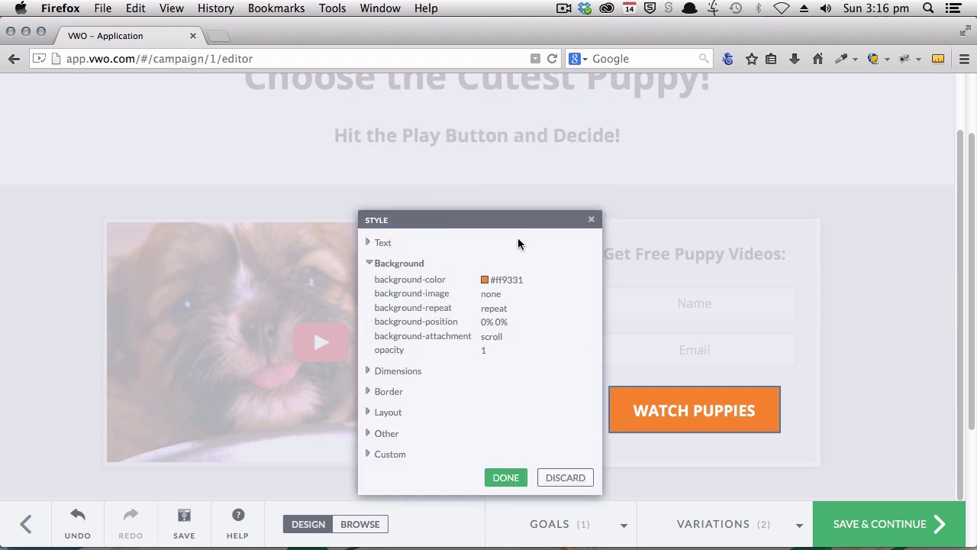
left_click(486, 281)
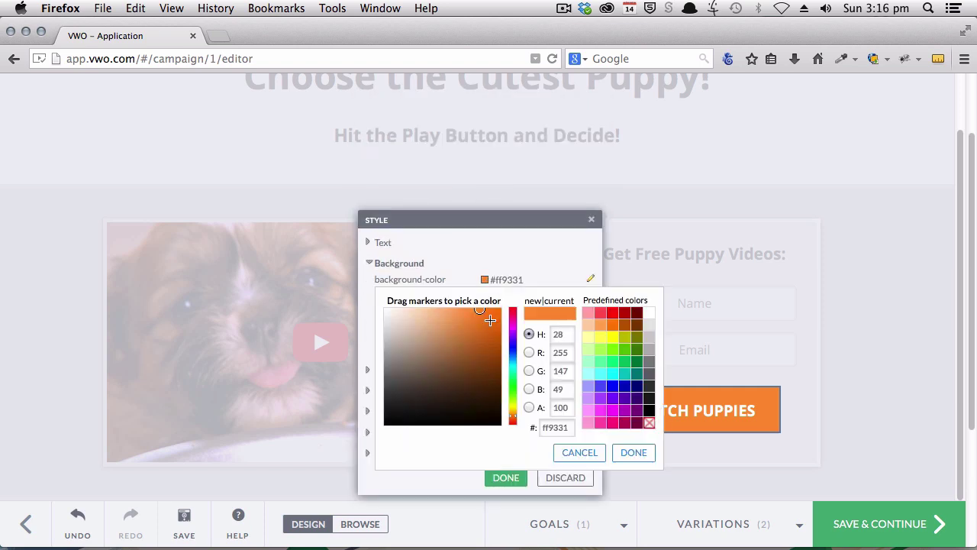
mouse_move(512, 340)
left_mouse_down()
mouse_move(513, 309)
mouse_move(508, 315)
left_mouse_up()
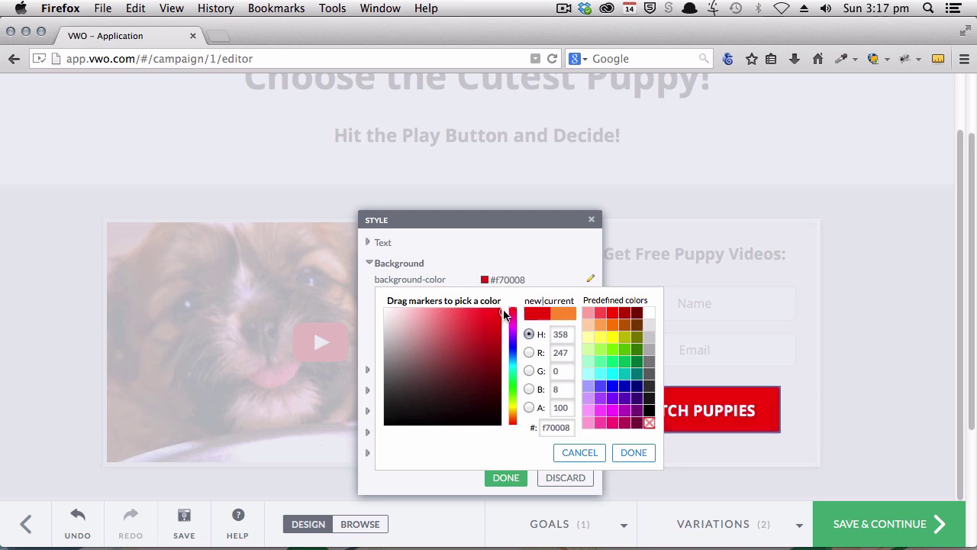
left_click(634, 452)
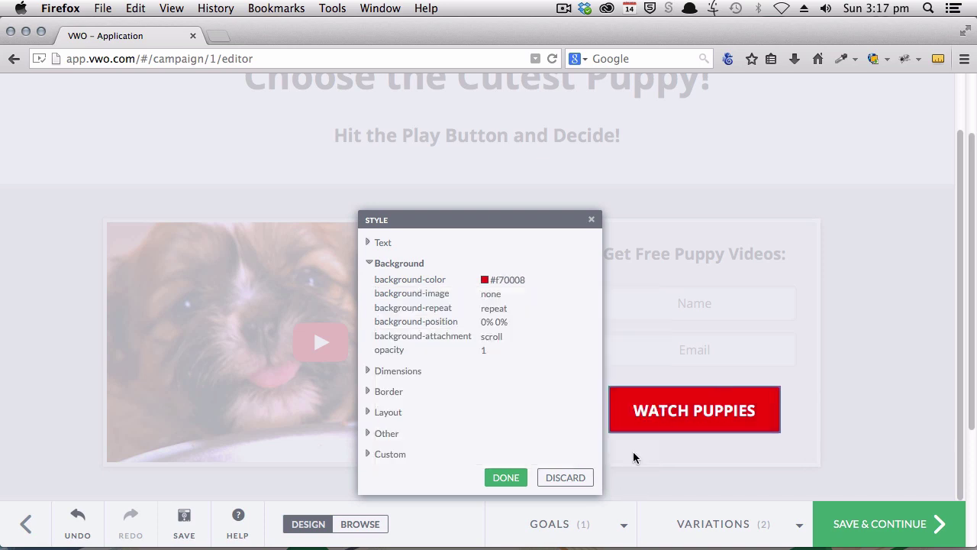
- Set the WATCH PUPPIES button's text colour to near-black #0a0a0a and apply its style changes
left_click(402, 244)
left_click(493, 216)
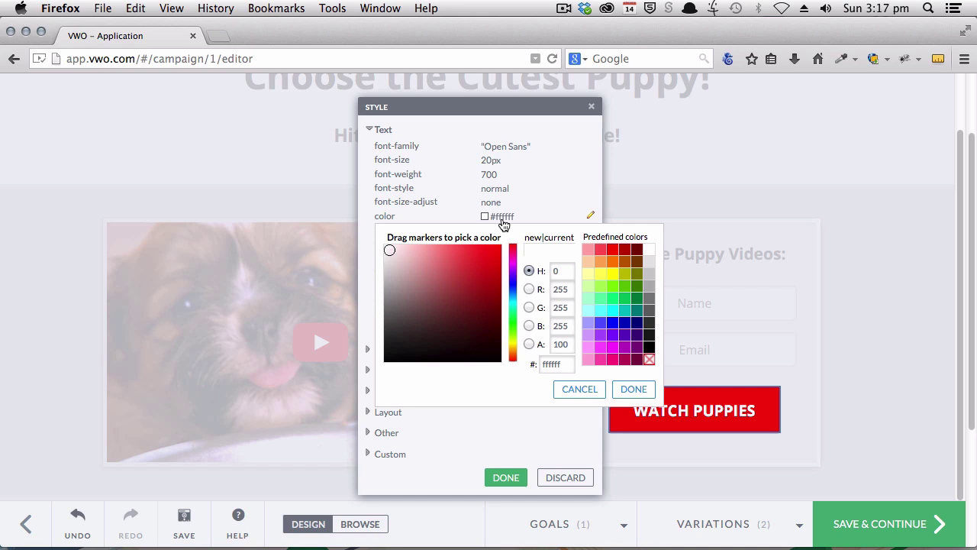
left_click_drag(448, 263, 374, 362)
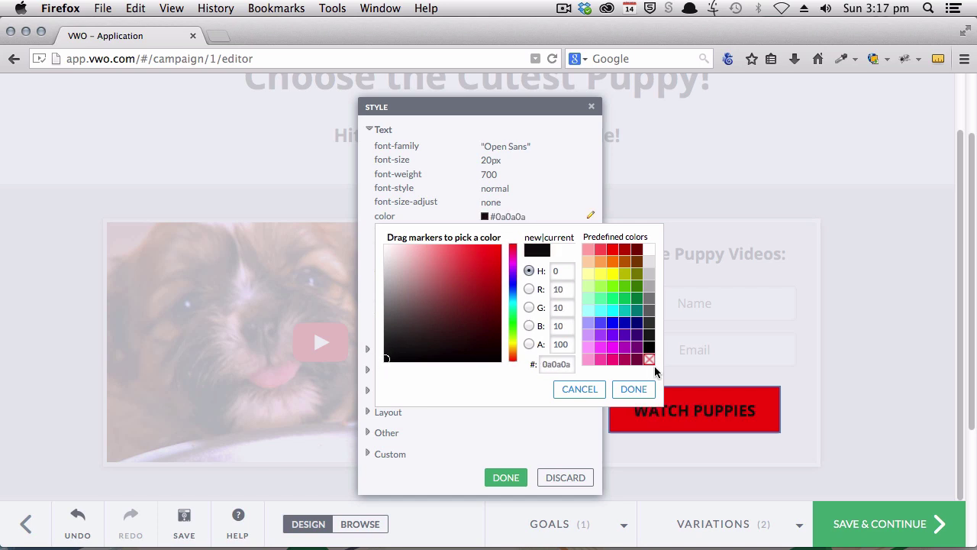
left_click(634, 389)
left_click(498, 478)
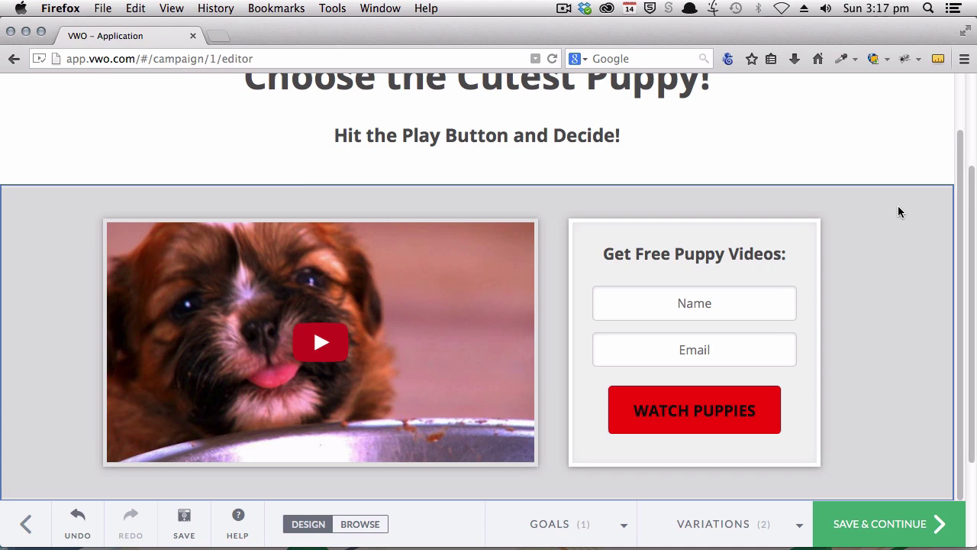
- Rearrange the "Get Free Puppy Videos" form box so that it sits to the left of the video
left_click(808, 229)
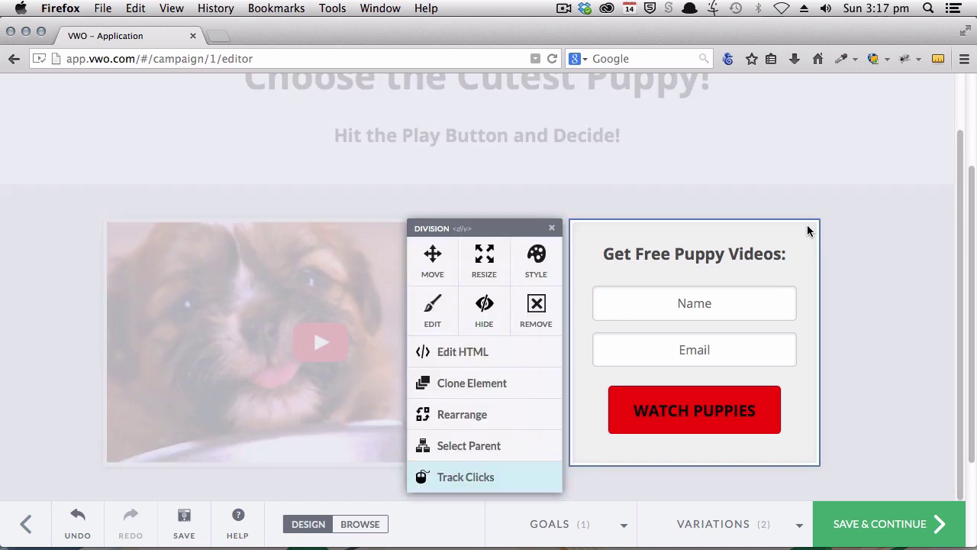
left_click(461, 416)
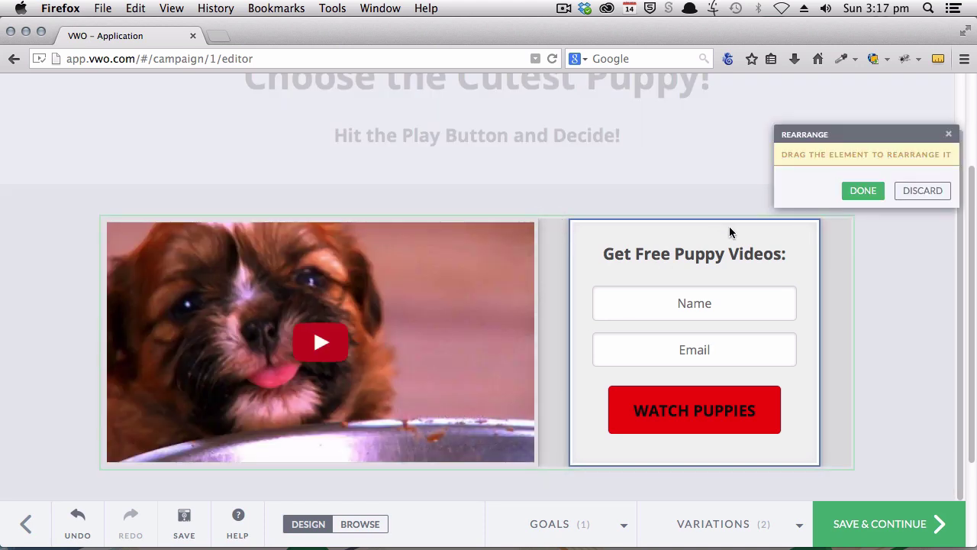
left_click_drag(729, 231, 223, 230)
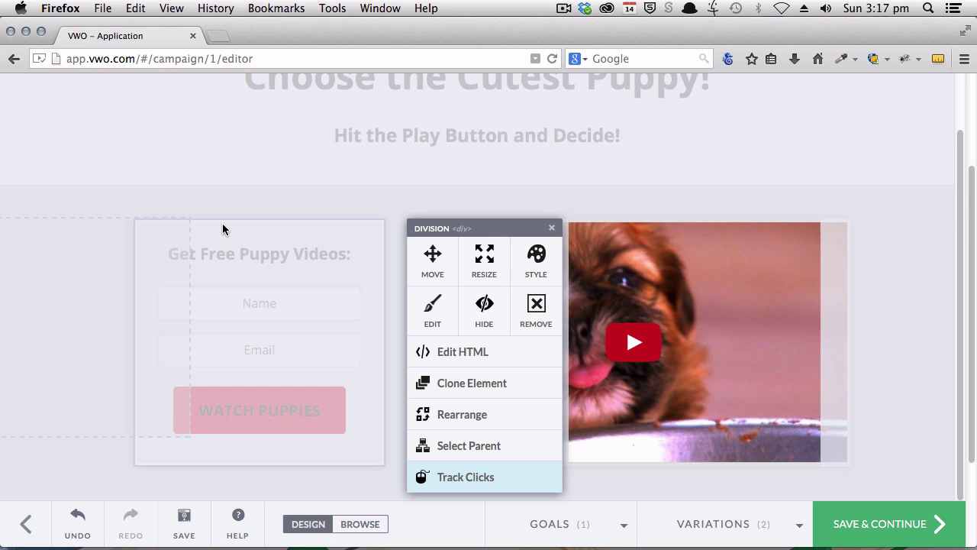
left_click(905, 233)
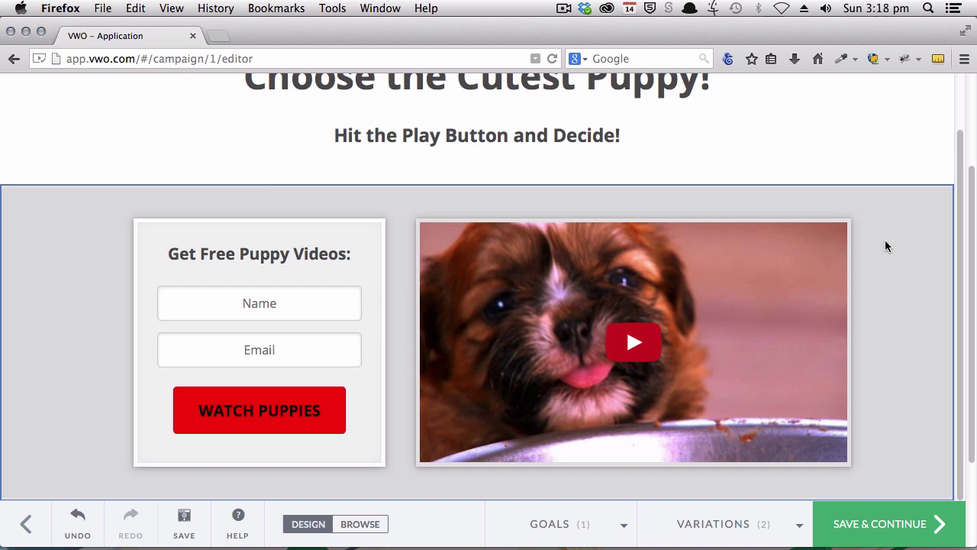
- Open the settings of Variation 1 to review its list of modifications
left_click(800, 526)
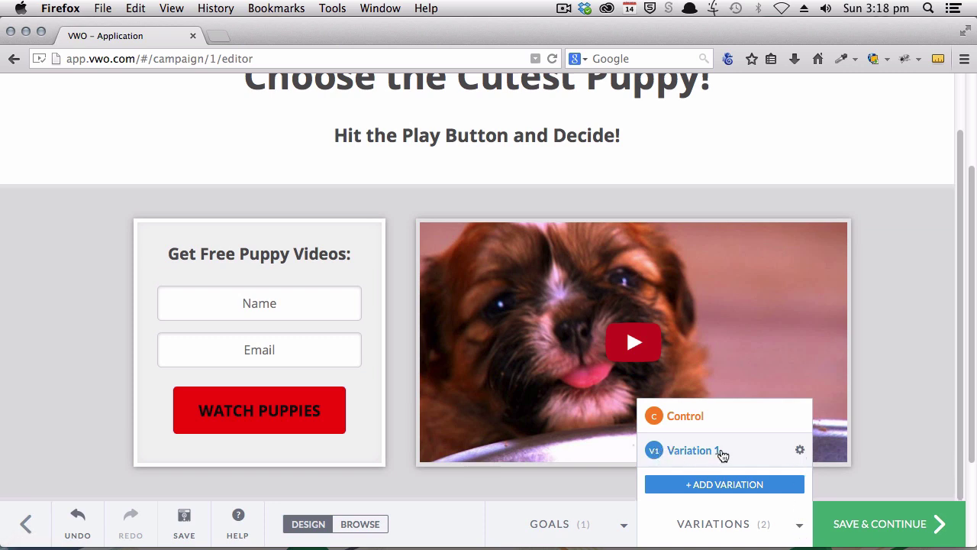
left_click(801, 452)
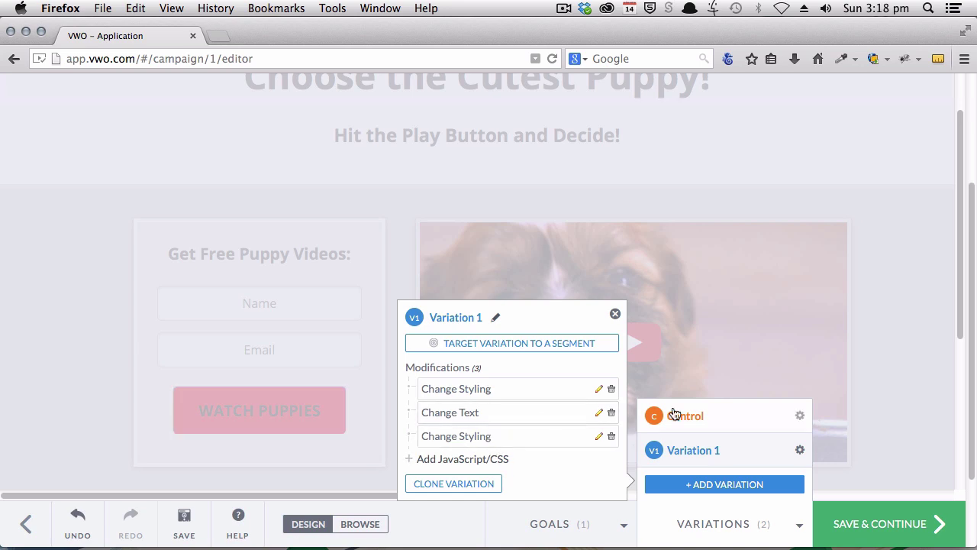
- Delete the WATCH PUPPIES button's Change Styling modification from Variation 1 and close the variation settings and list
left_click(611, 436)
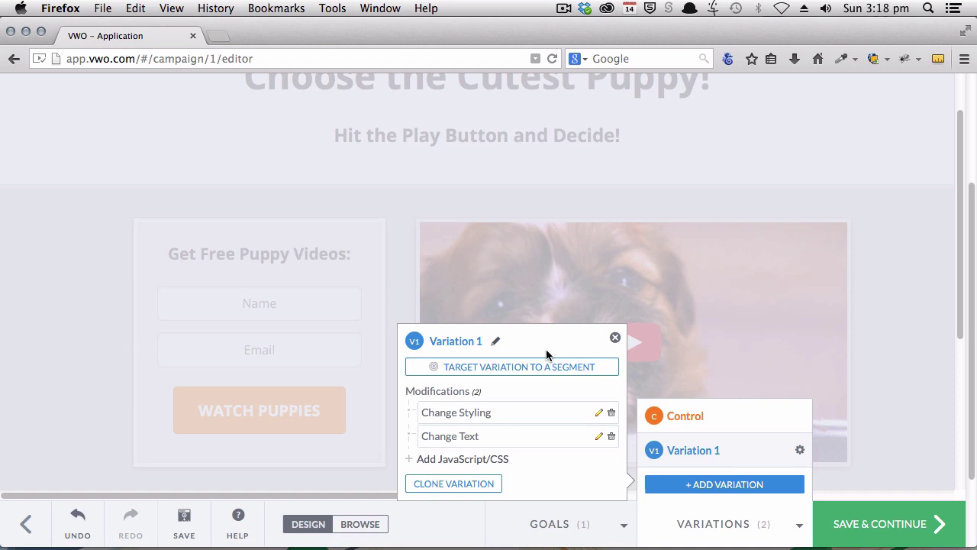
left_click(615, 337)
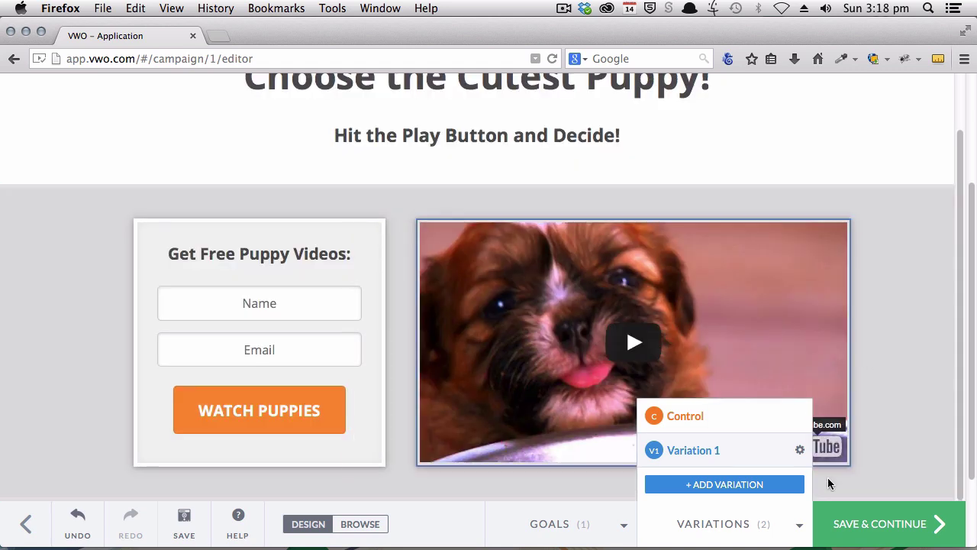
left_click(799, 525)
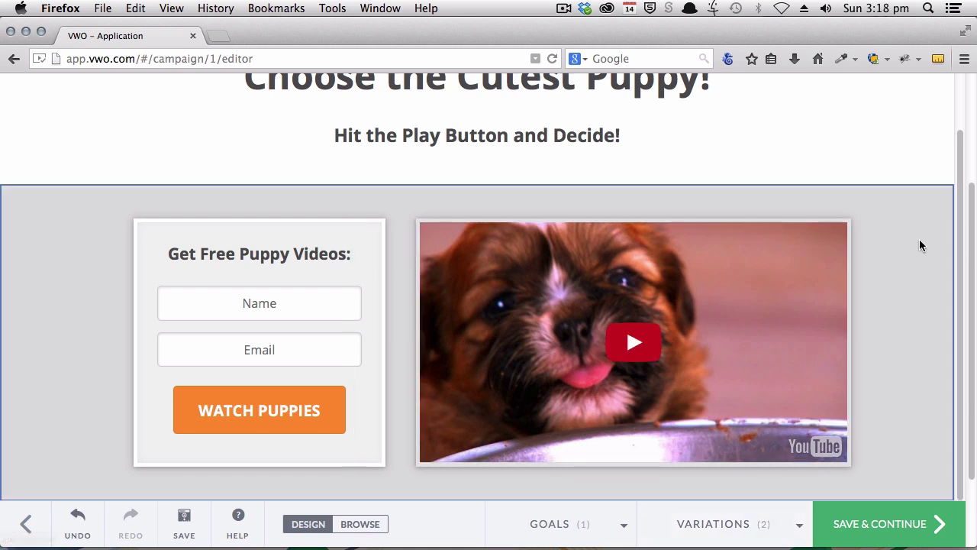
- Check the edited puppy page, save the variation changes and continue to the campaign's variation settings
scroll(921, 236, "up", 2)
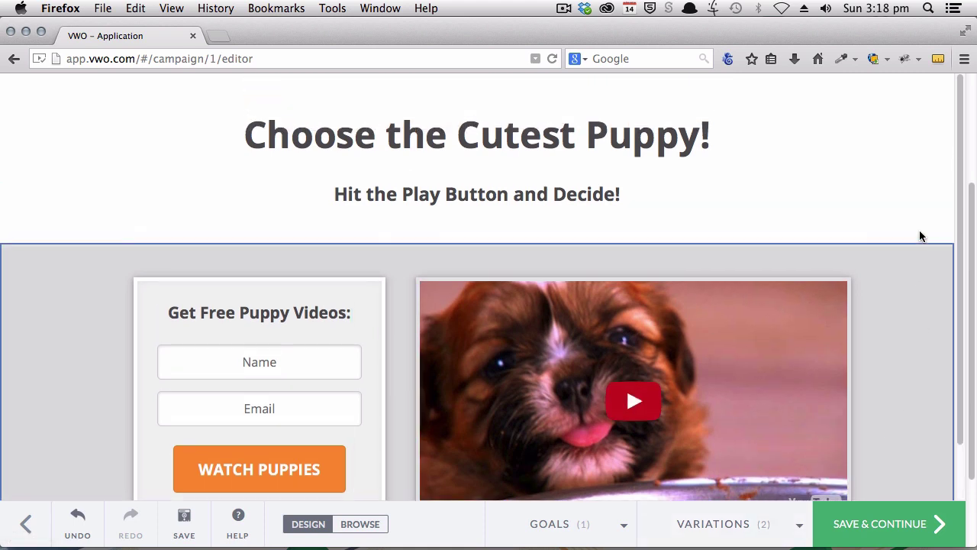
scroll(894, 242, "down", 2)
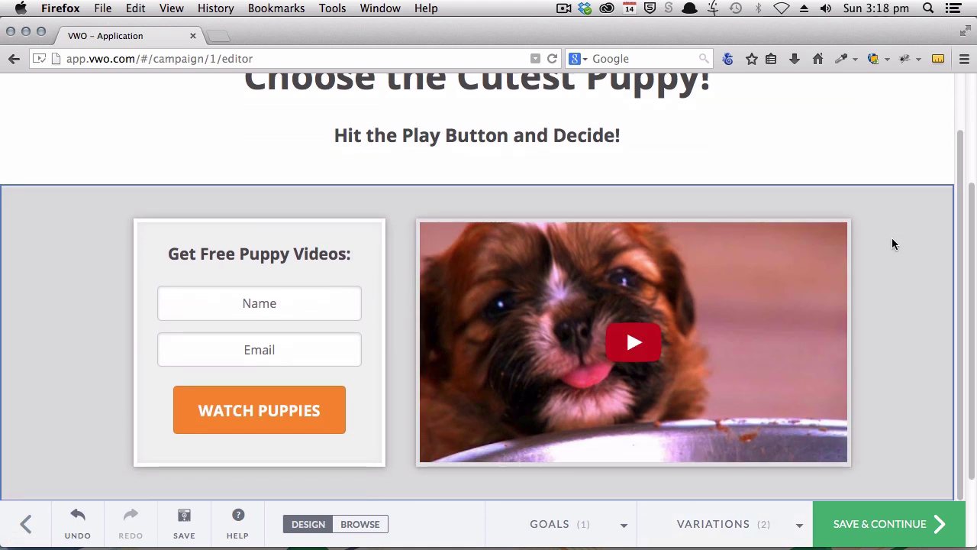
left_click(858, 527)
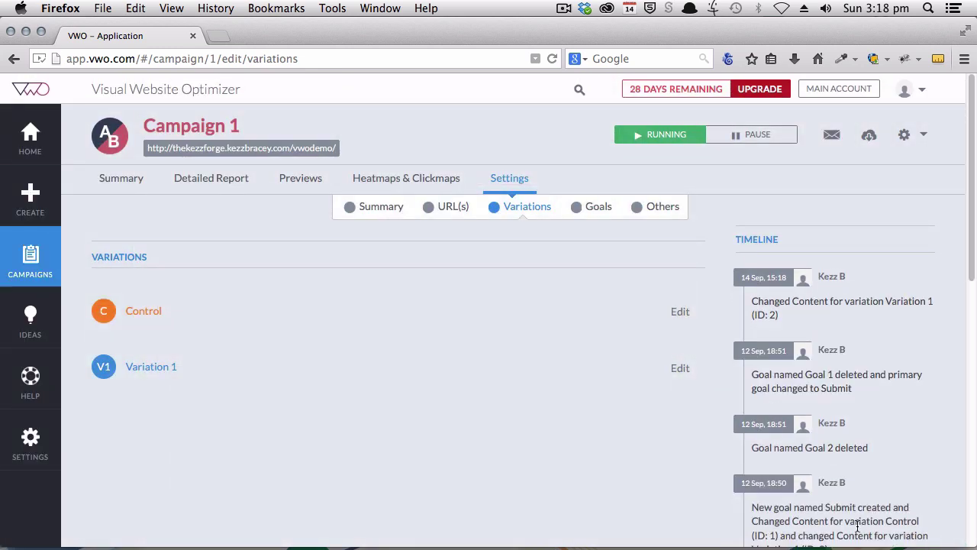
key("super+shift+2")
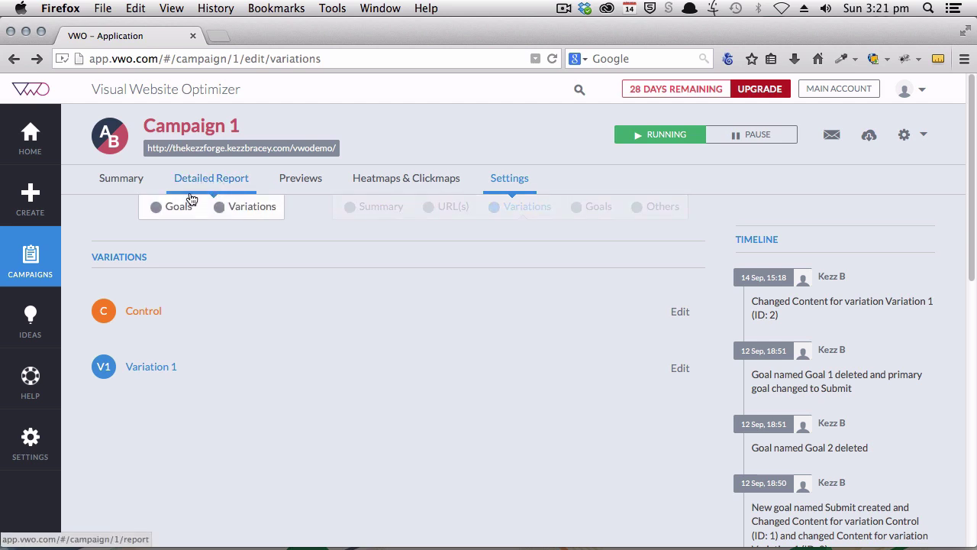
- Open Campaign 1's detailed report and examine the conversion rate graph for the Submit goal across Control and Variation 1
left_click(197, 184)
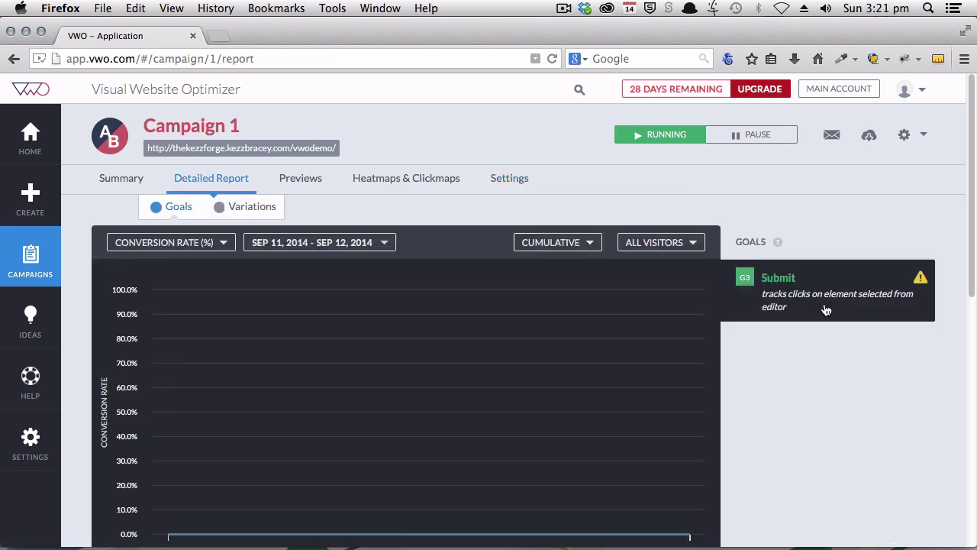
scroll(649, 362, "down", 1)
scroll(641, 354, "down", 2)
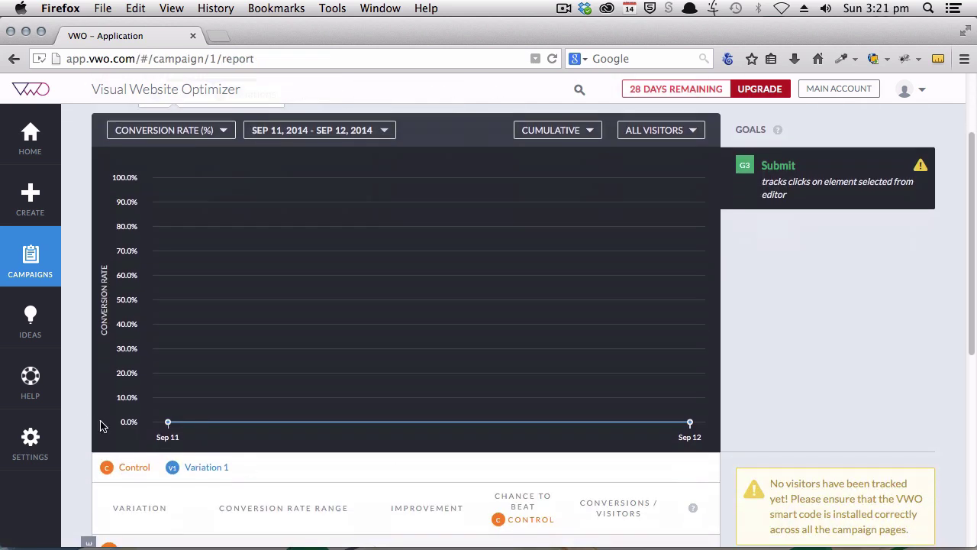
mouse_move(166, 422)
scroll(237, 349, "up", 3)
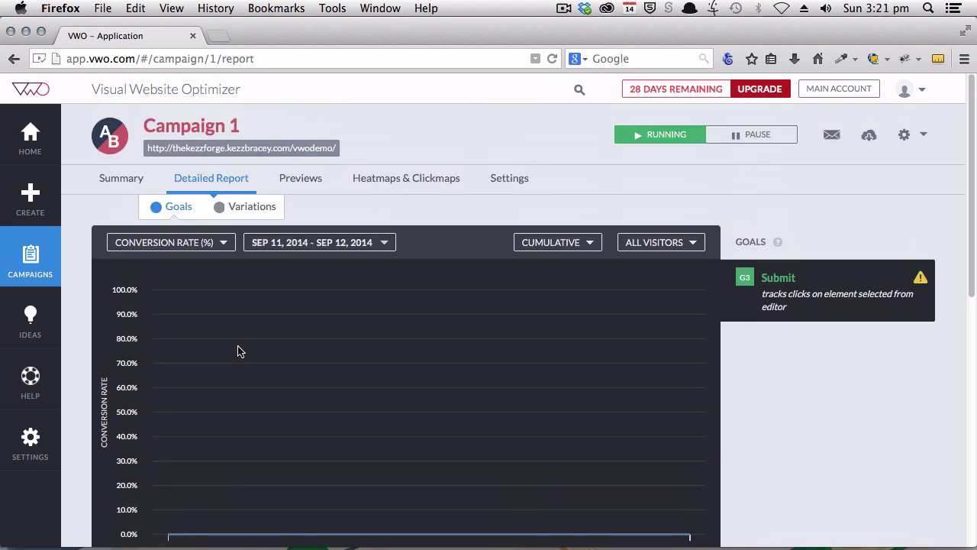
- View the Control page's heatmap, examine where visitors clicked around the sign-up form, and close it
left_click(404, 184)
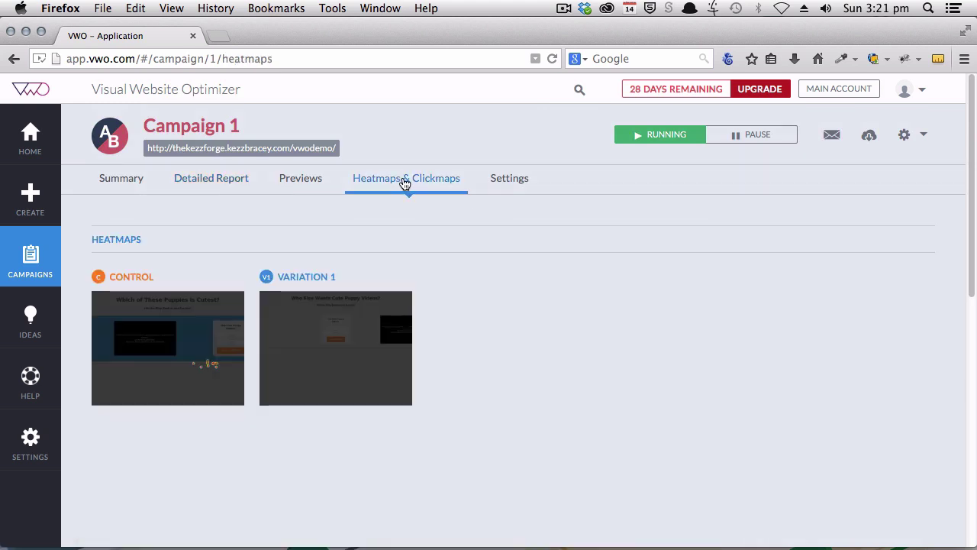
left_click(181, 348)
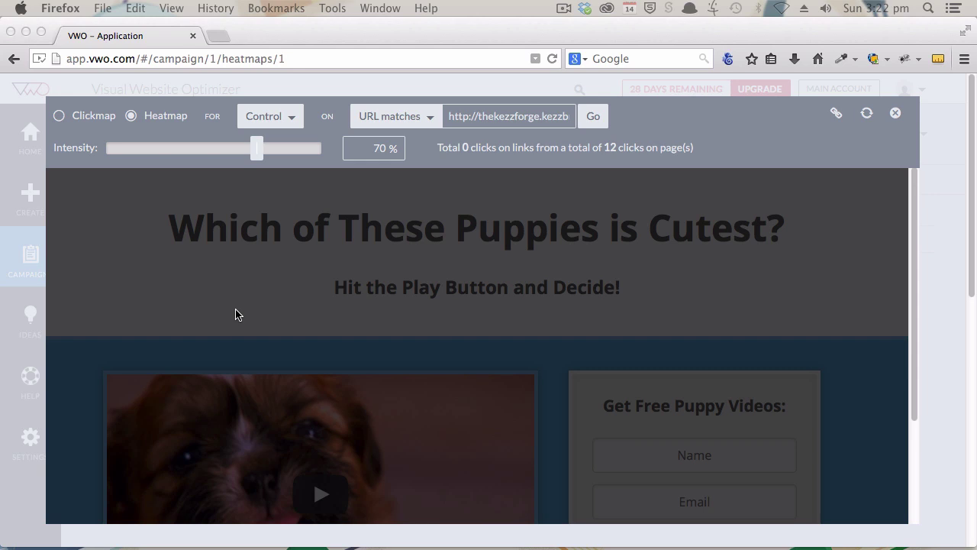
scroll(236, 314, "down", 3)
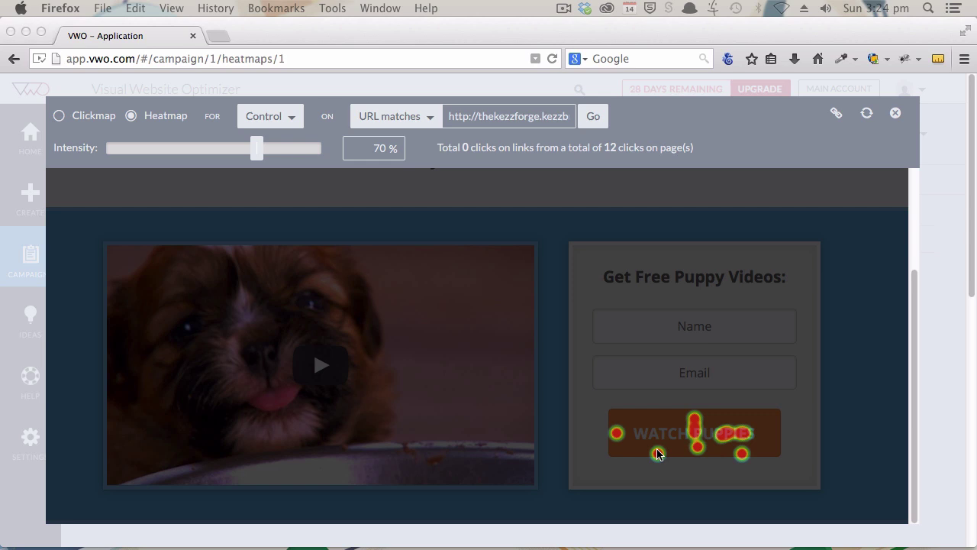
left_click(895, 115)
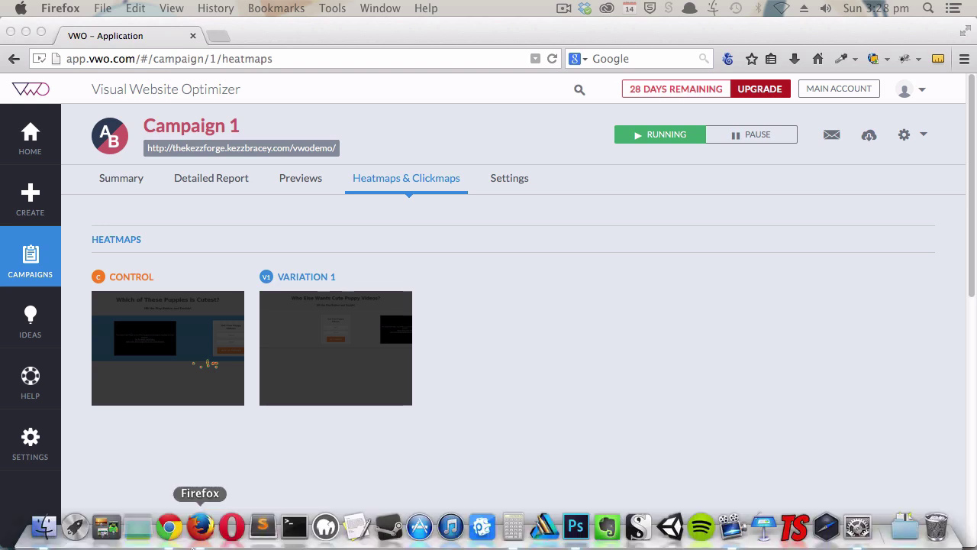
- Bring up the VWO free trial sign-up page in Firefox
mouse_move(200, 527)
left_click(301, 446)
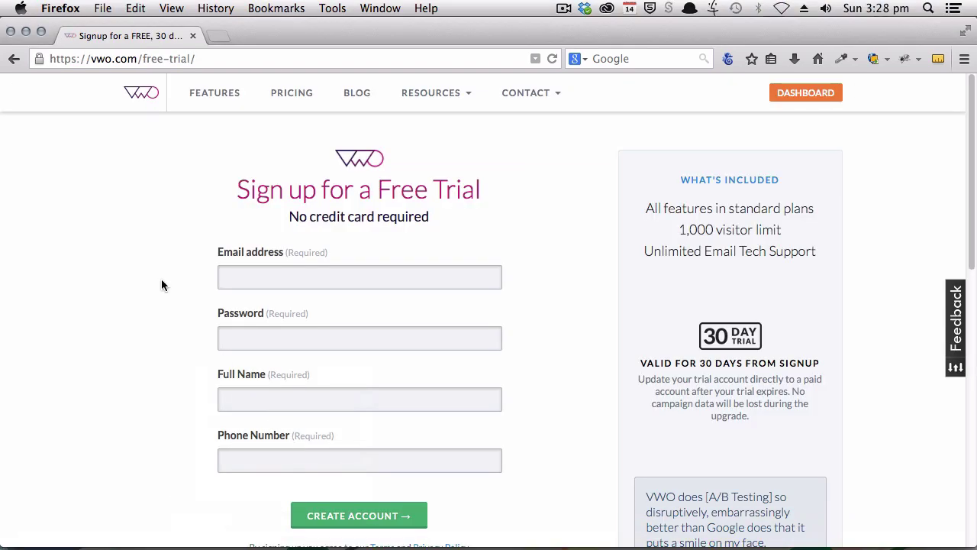